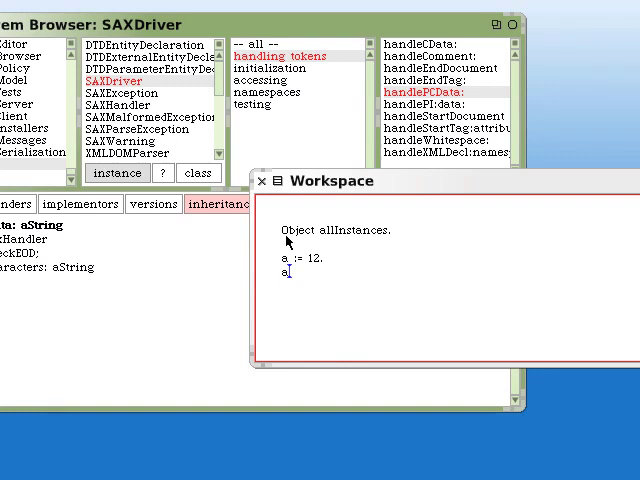
Print and explore the result of Object allInstances, then clear the printout and close the explorer.
left_click(294, 231)
right_click(294, 231)
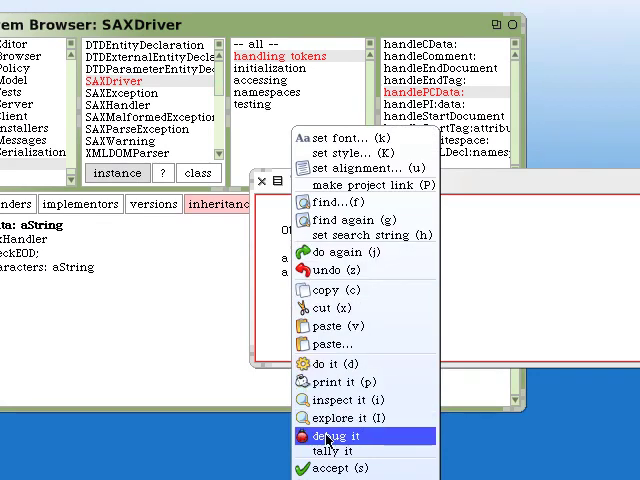
left_click(321, 384)
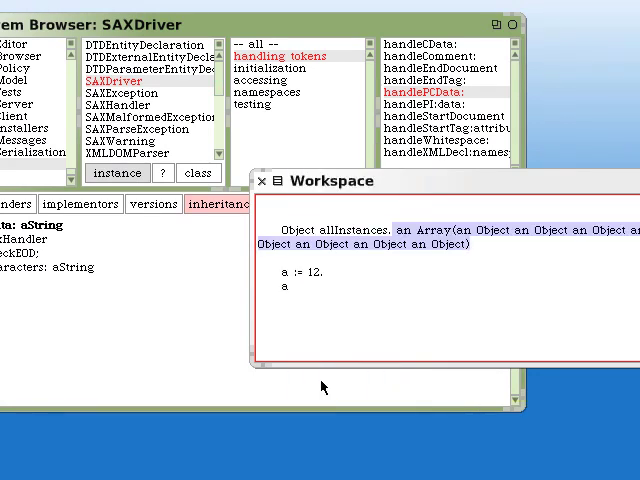
key("BackSpace")
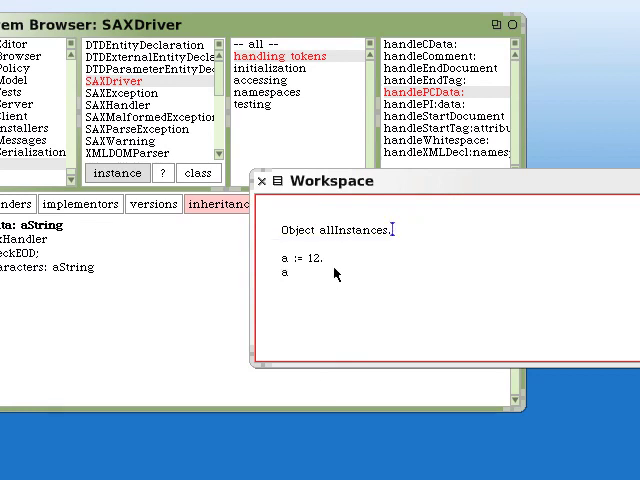
right_click(323, 230)
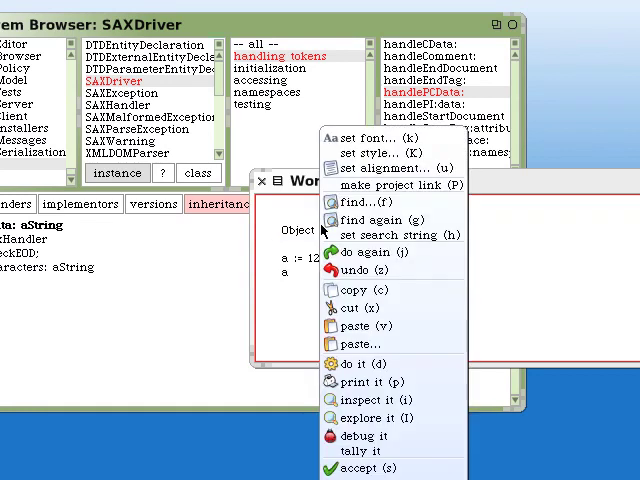
left_click(345, 418)
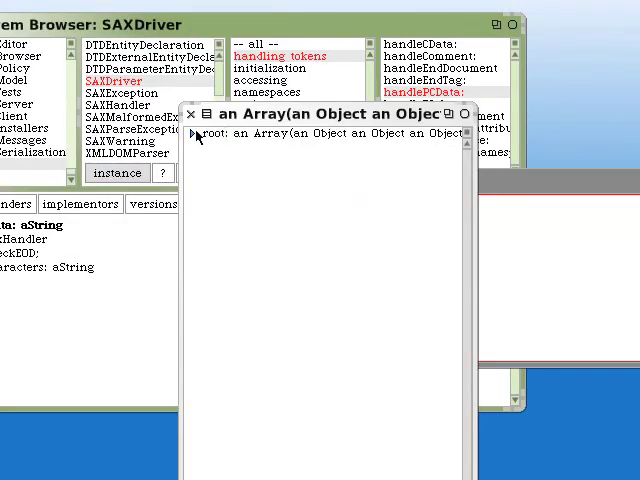
left_click(192, 133)
left_click(191, 114)
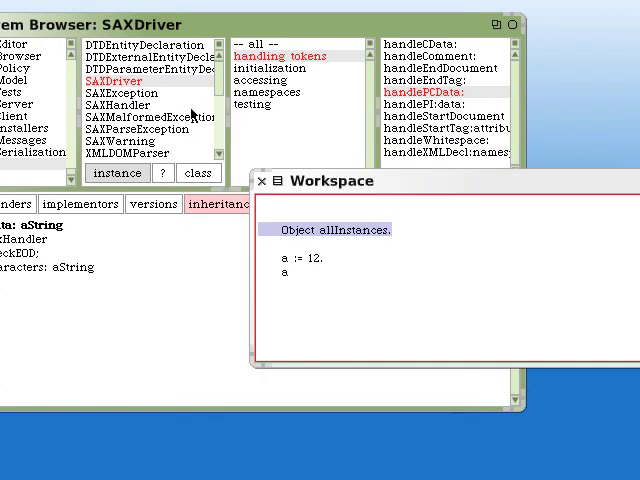
Change the assignment from a := 12 to a := 14 and execute it with do it.
left_click(280, 260)
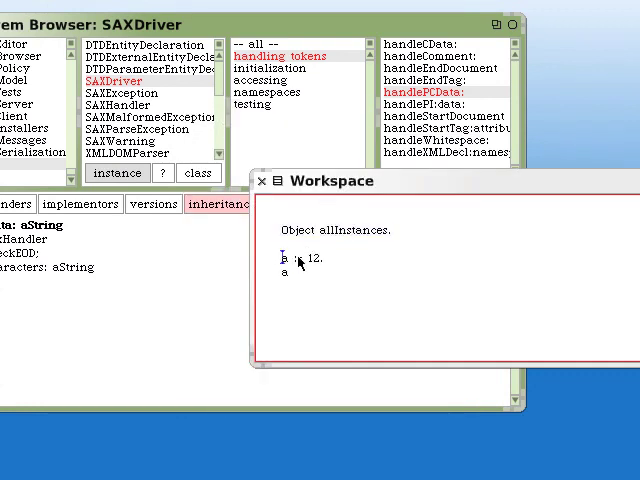
left_click(299, 261)
key("End")
key("BackSpace")
key("BackSpace")
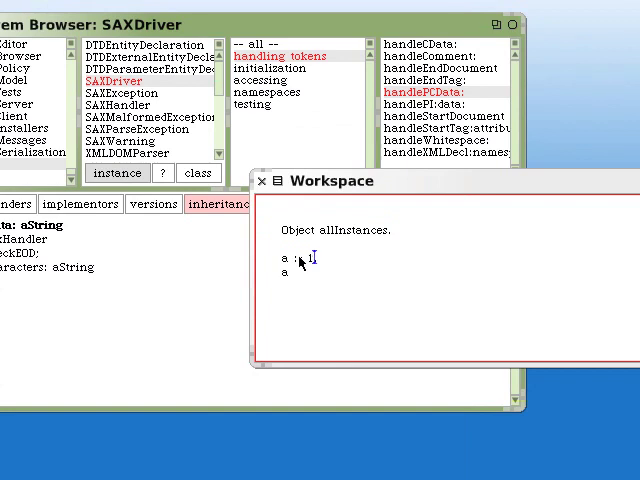
type("4.")
right_click(300, 262)
left_click(318, 365)
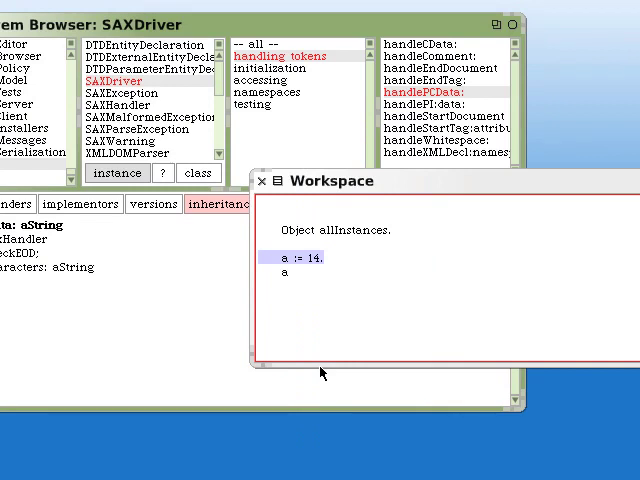
Print the value of a, showing 14 after it.
left_click(288, 273)
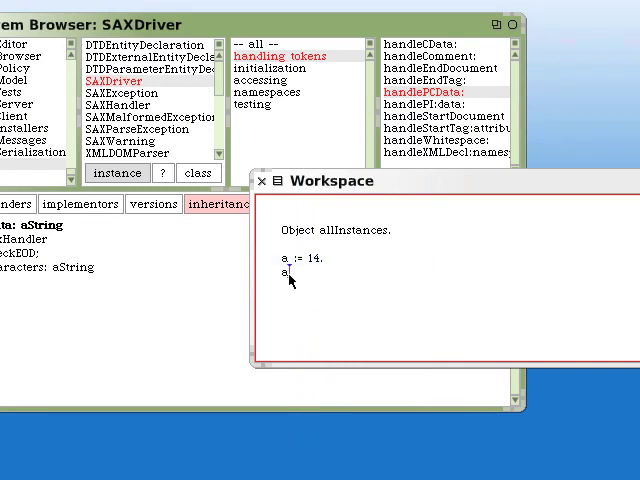
right_click(288, 279)
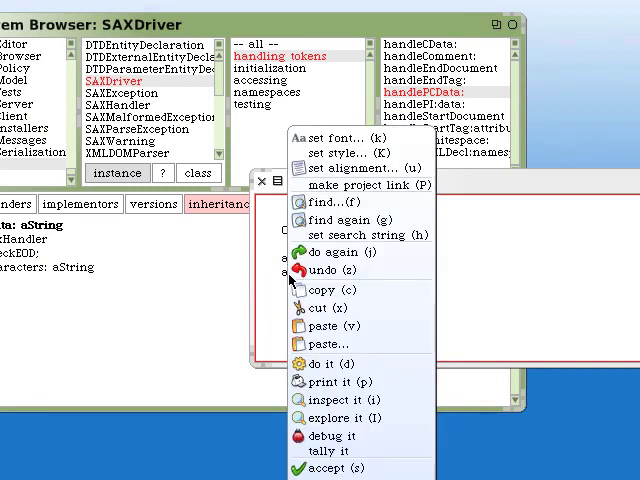
left_click(316, 390)
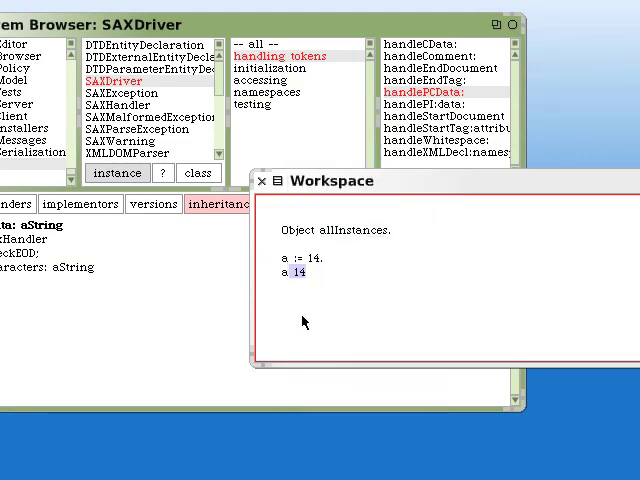
Add the comment "put a comment here" to SAXDriver's handlePCData: method and accept it.
left_click(110, 313)
left_click(146, 317)
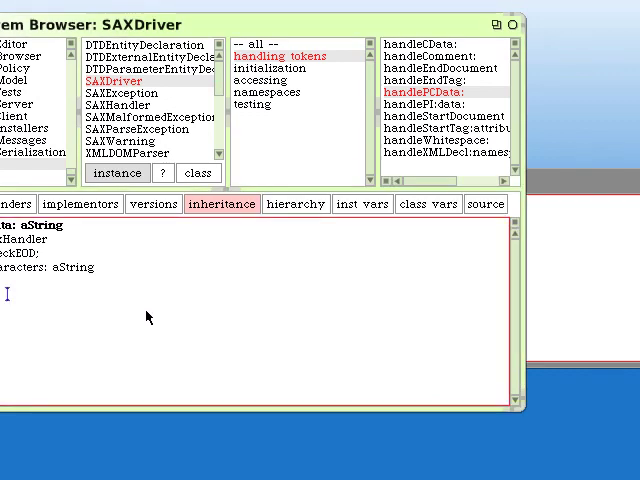
key("Tab")
key("Tab")
key("Tab")
type("\"put")
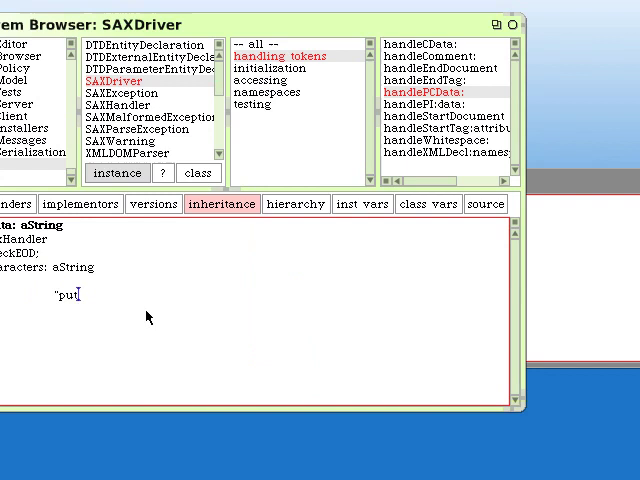
type(" a comment he")
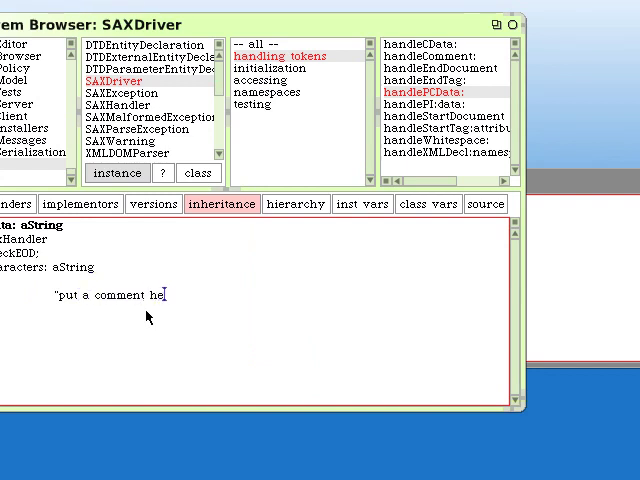
type("re\"")
right_click(129, 296)
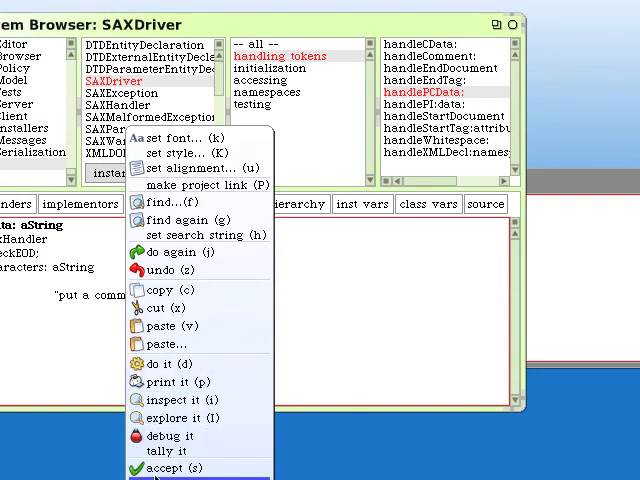
left_click(156, 474)
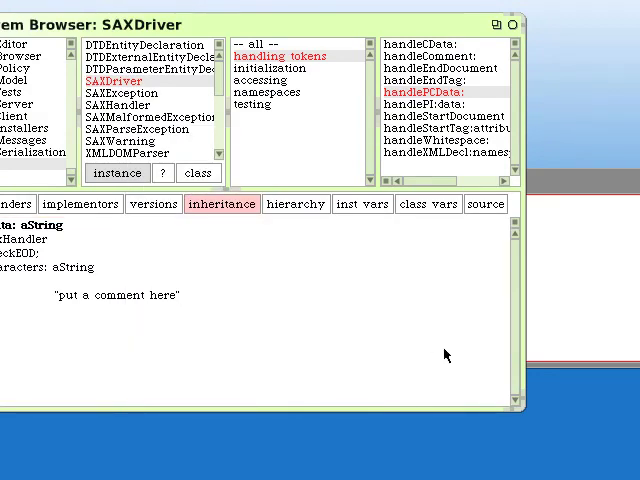
left_click(587, 318)
Print, then explore, the result of Object allInstances, clearing the printout and closing the explorer.
left_click(373, 234)
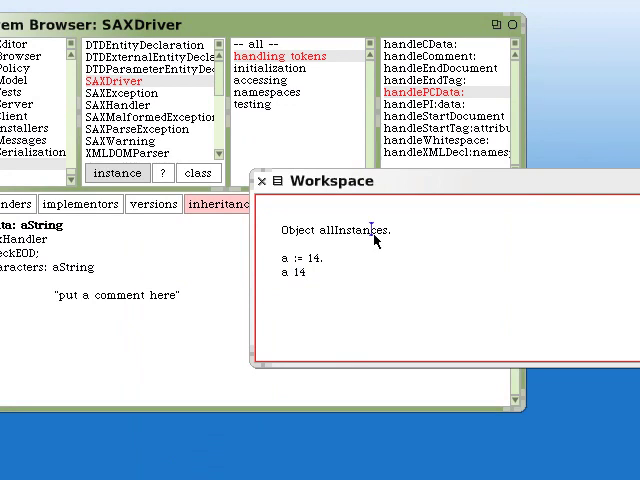
key("alt+p")
key("BackSpace")
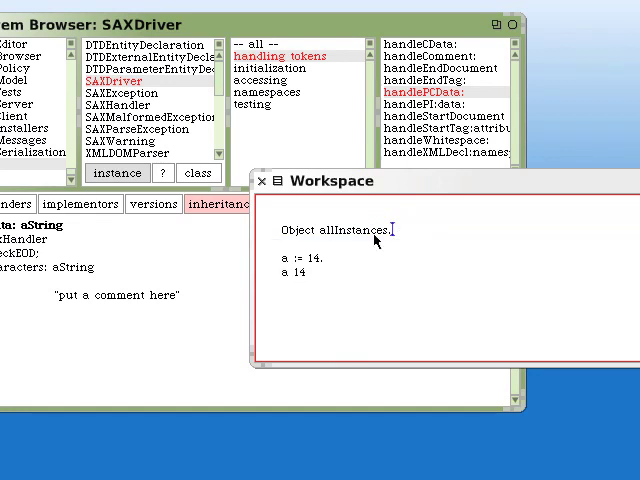
key("alt+shift+i")
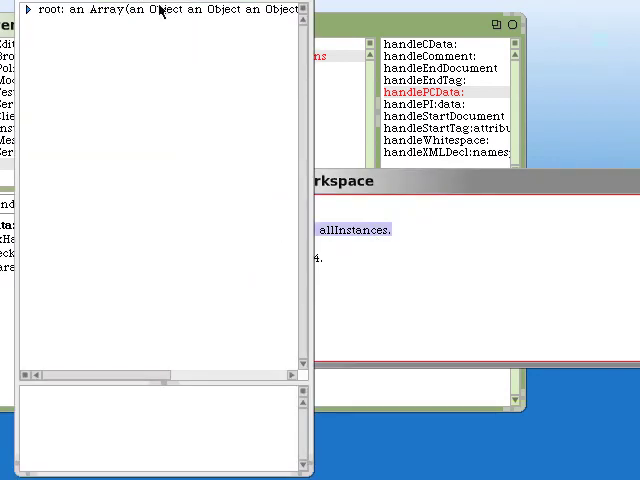
left_click_drag(73, 56, 84, 94)
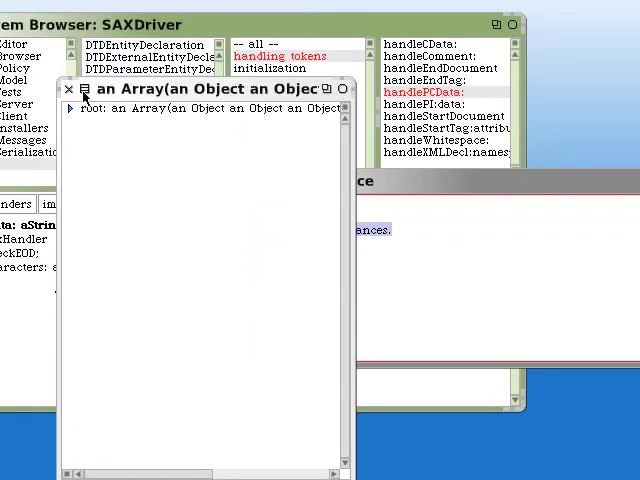
left_click(67, 89)
Change the assignment to a := 16, evaluate it, and print a to confirm 16.
left_click(314, 259)
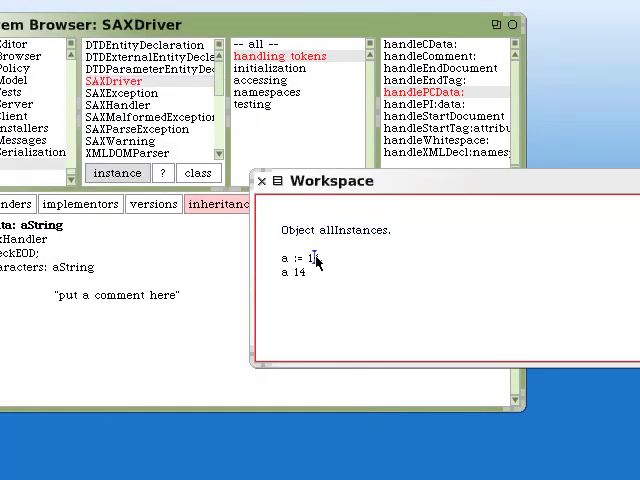
type("0")
key("ctrl+d")
key("Down")
key("BackSpace")
key("BackSpace")
key("BackSpace")
key("ctrl+p")
key("BackSpace")
Remove the placeholder comment from the handlePCData: method text.
left_click(195, 297)
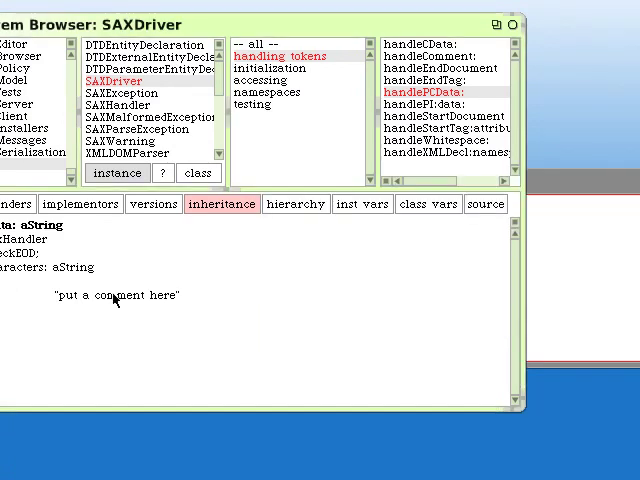
left_click_drag(53, 295, 209, 296)
key("BackSpace")
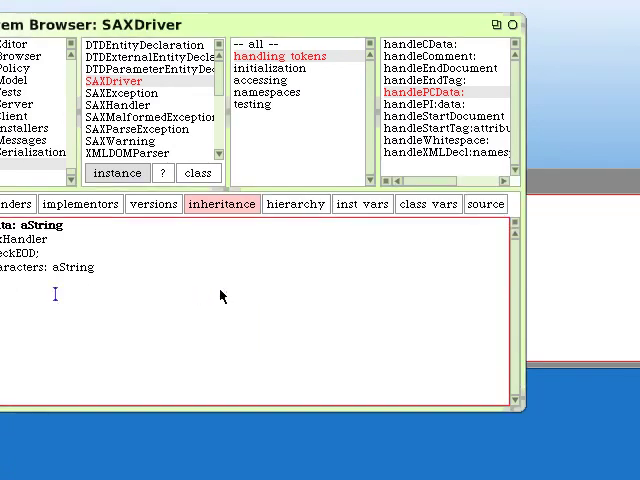
left_click(558, 265)
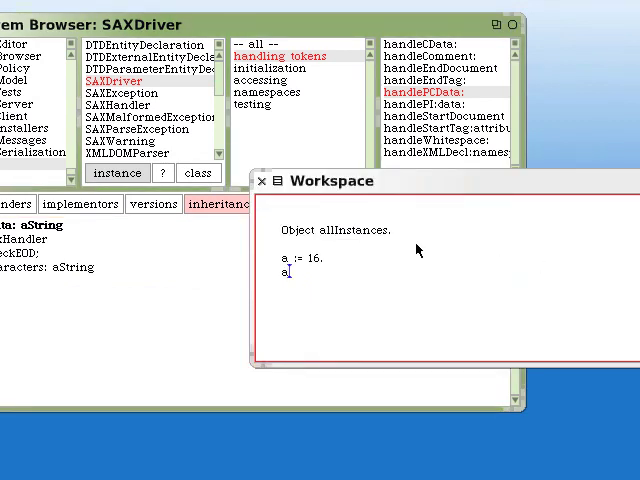
right_click(367, 228)
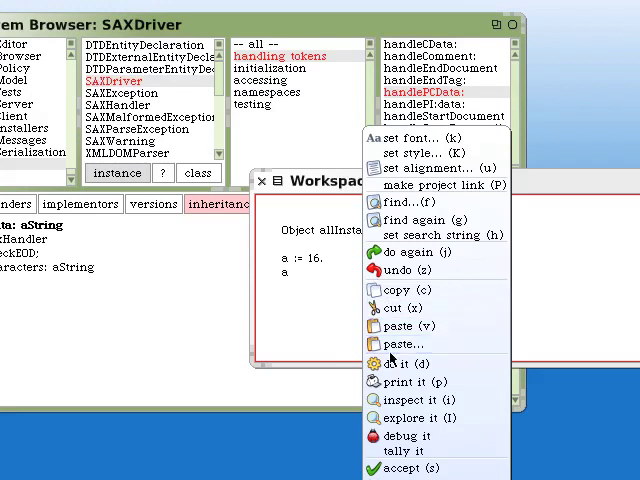